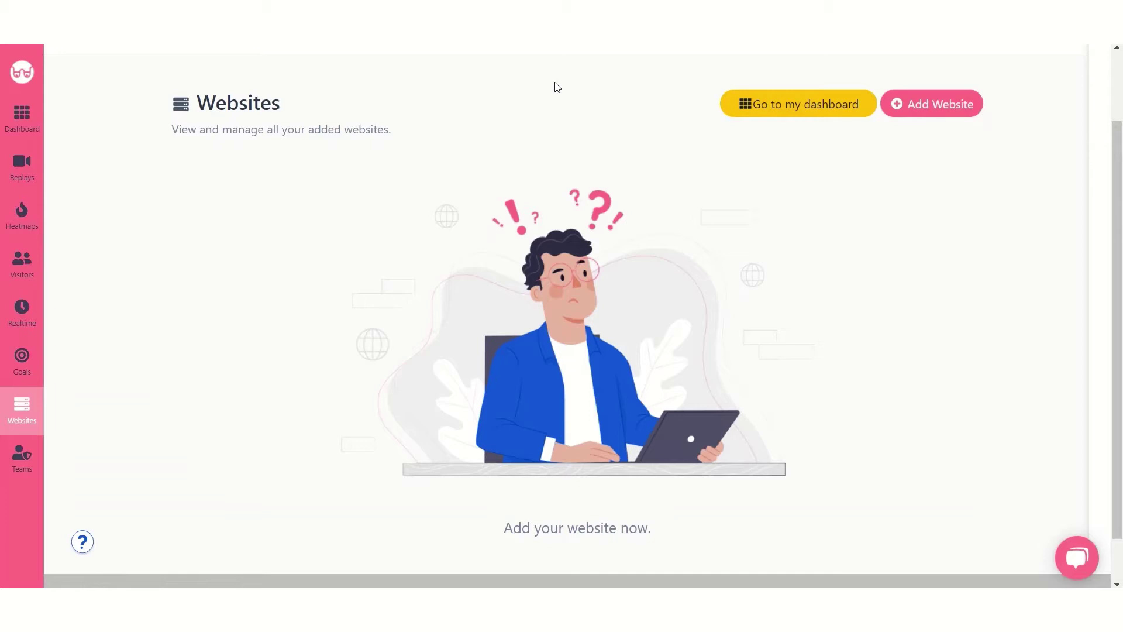
Add a new website named DMpro with the domain dmpro.app and submit it.
{"action": "left_click", "coordinate": [897, 109]}
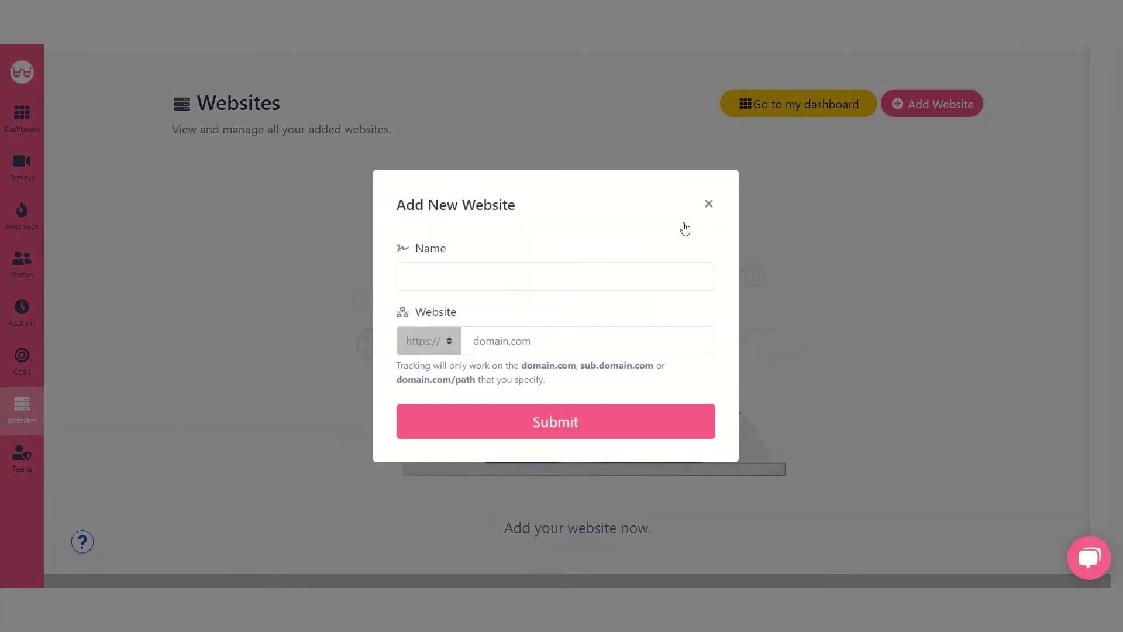
{"action": "left_click", "coordinate": [446, 265]}
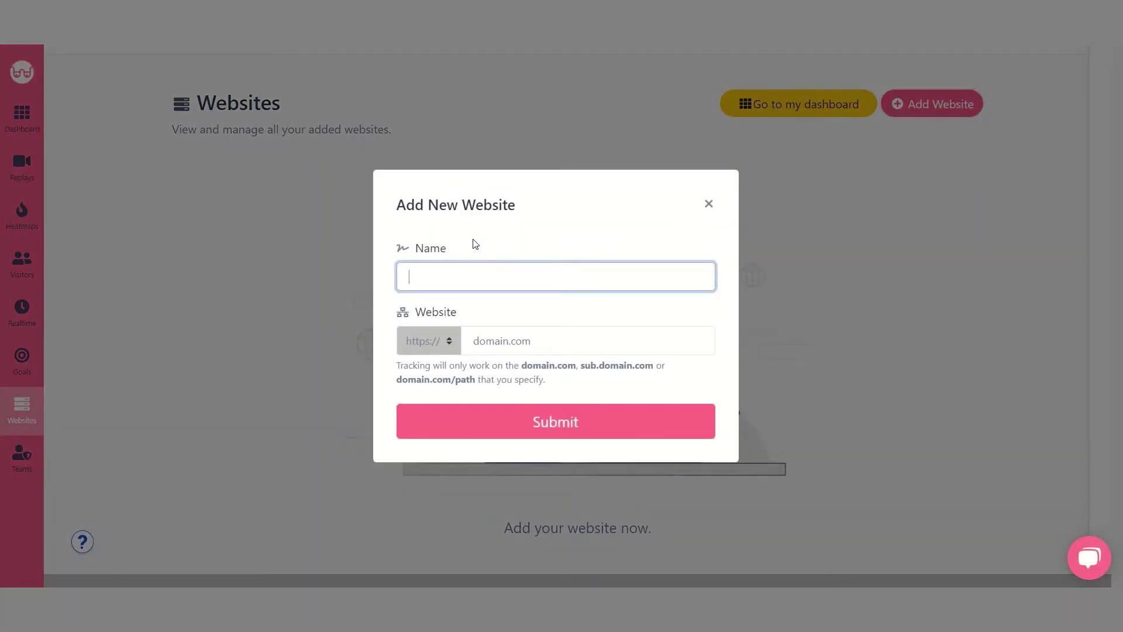
{"action": "type", "text": "Dbut"}
{"action": "left_click", "coordinate": [495, 333]}
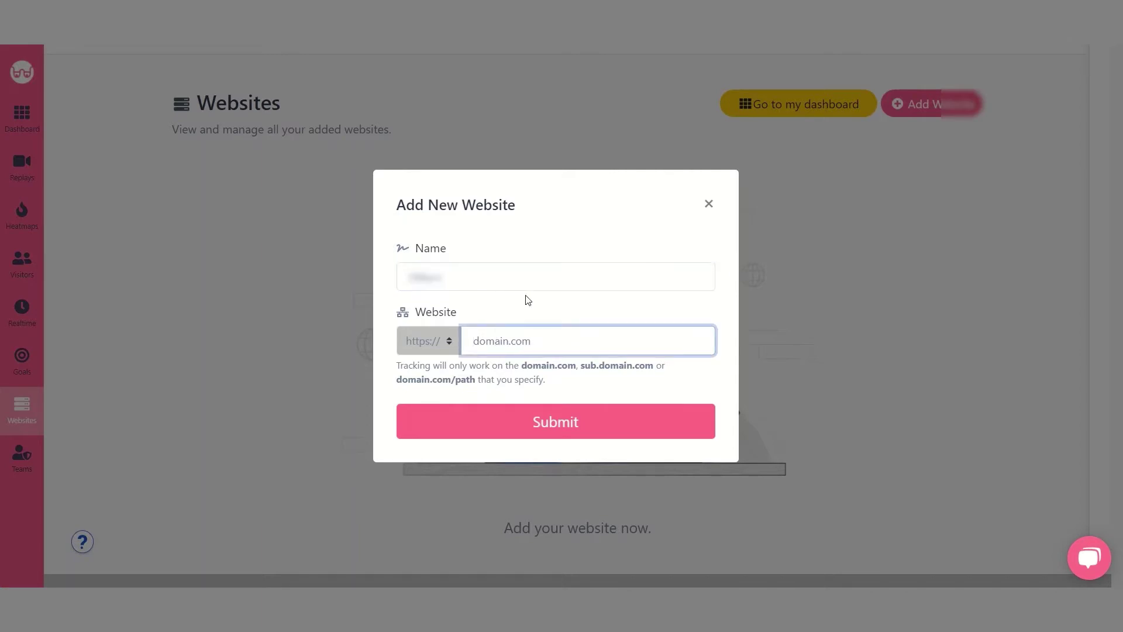
{"action": "type", "text": "dbut.com"}
{"action": "left_click", "coordinate": [537, 424]}
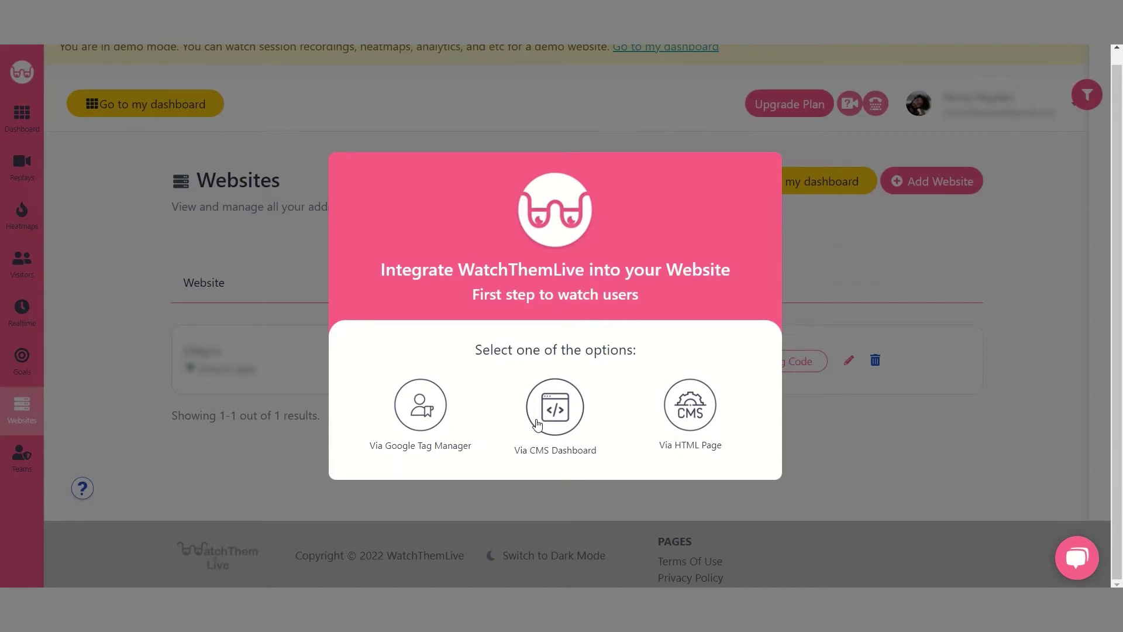
Copy the pixel code for Google Tag Manager integration and start a new tag in Tag Manager's default workspace.
{"action": "left_click", "coordinate": [415, 405]}
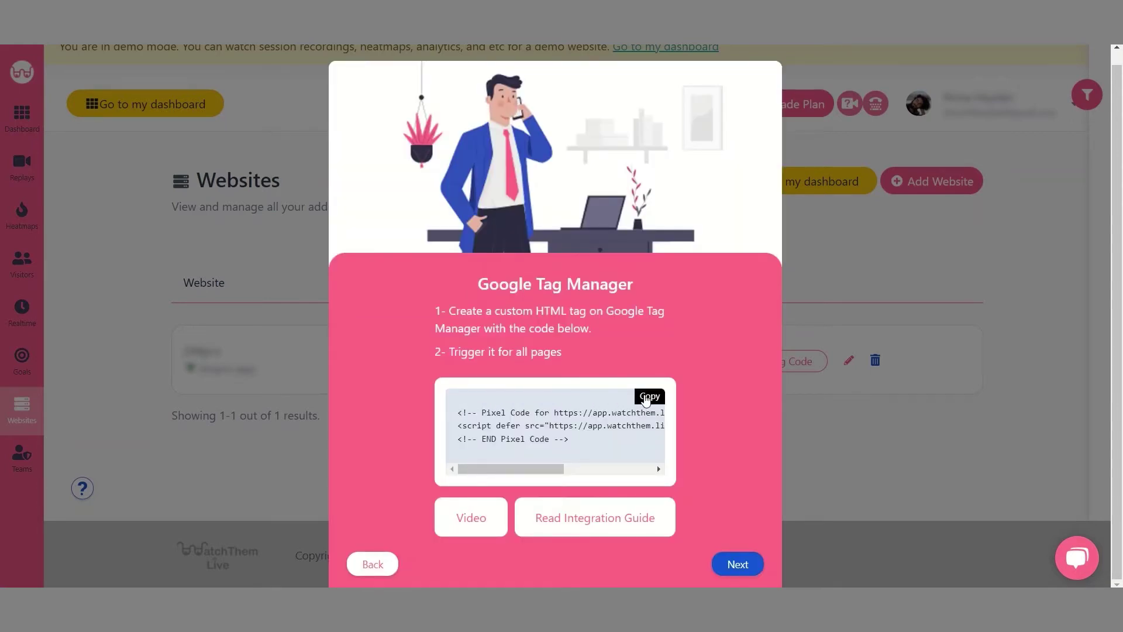
{"action": "left_click", "coordinate": [646, 400]}
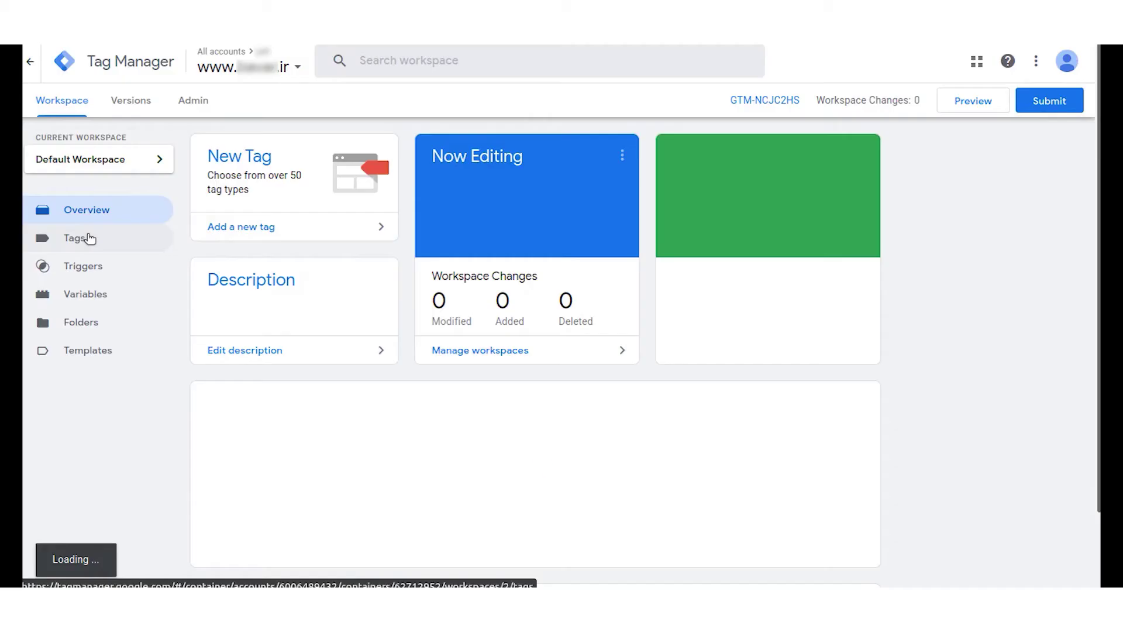
{"action": "left_click", "coordinate": [89, 239]}
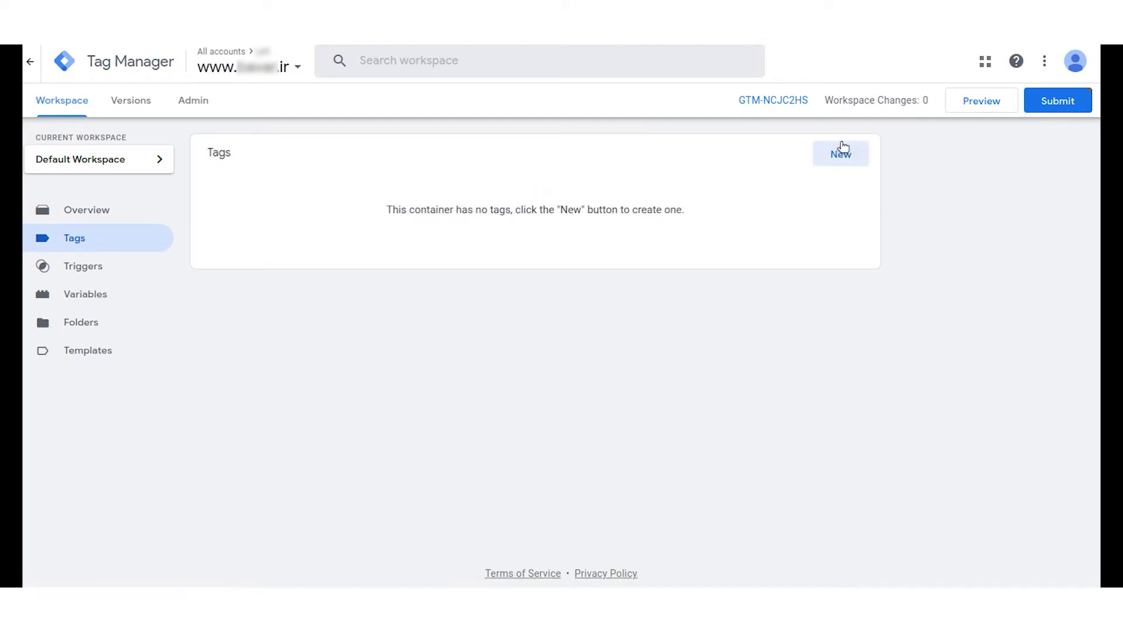
{"action": "left_click", "coordinate": [840, 154]}
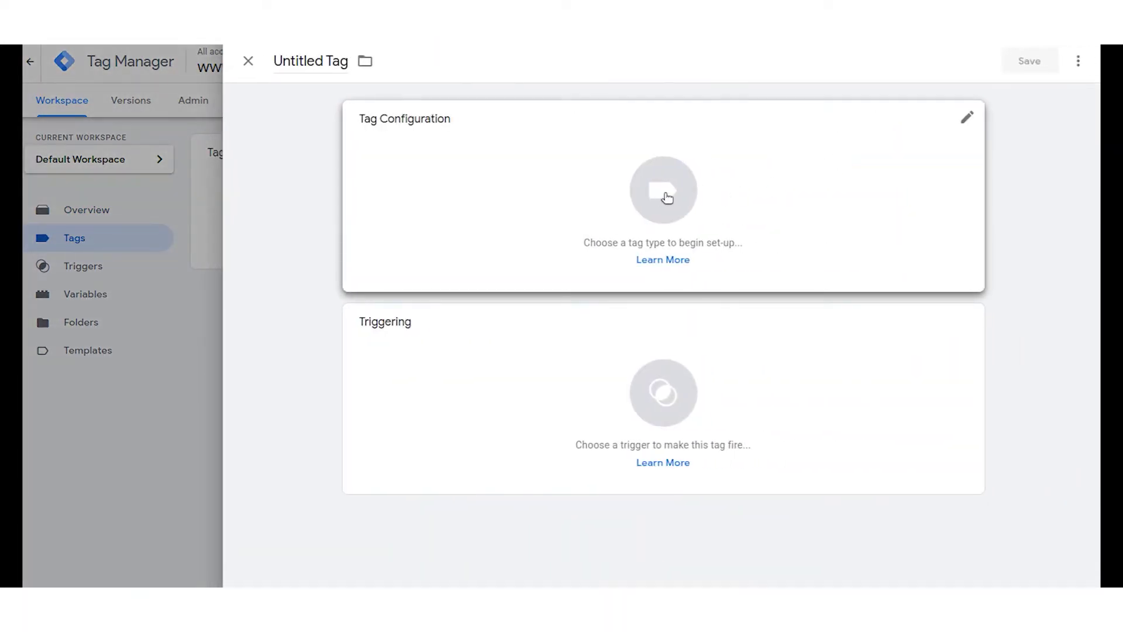
Set the tag type to Custom HTML and paste the copied pixel code as its HTML.
{"action": "left_click", "coordinate": [671, 189]}
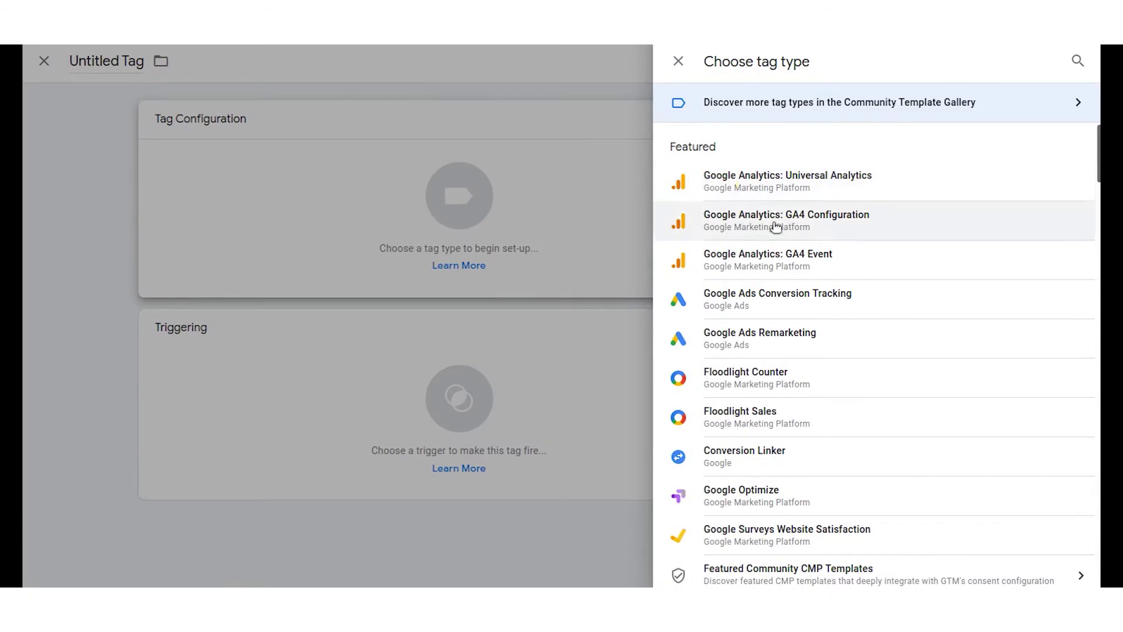
{"action": "scroll", "coordinate": [785, 248], "scroll_direction": "down", "scroll_amount": 6}
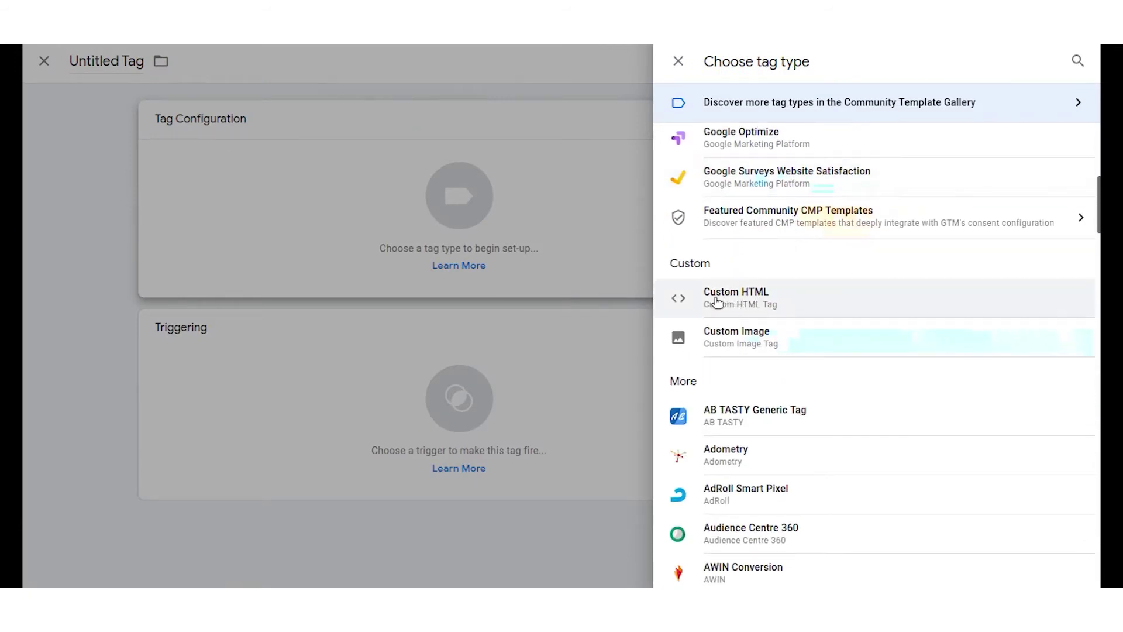
{"action": "left_click", "coordinate": [732, 300]}
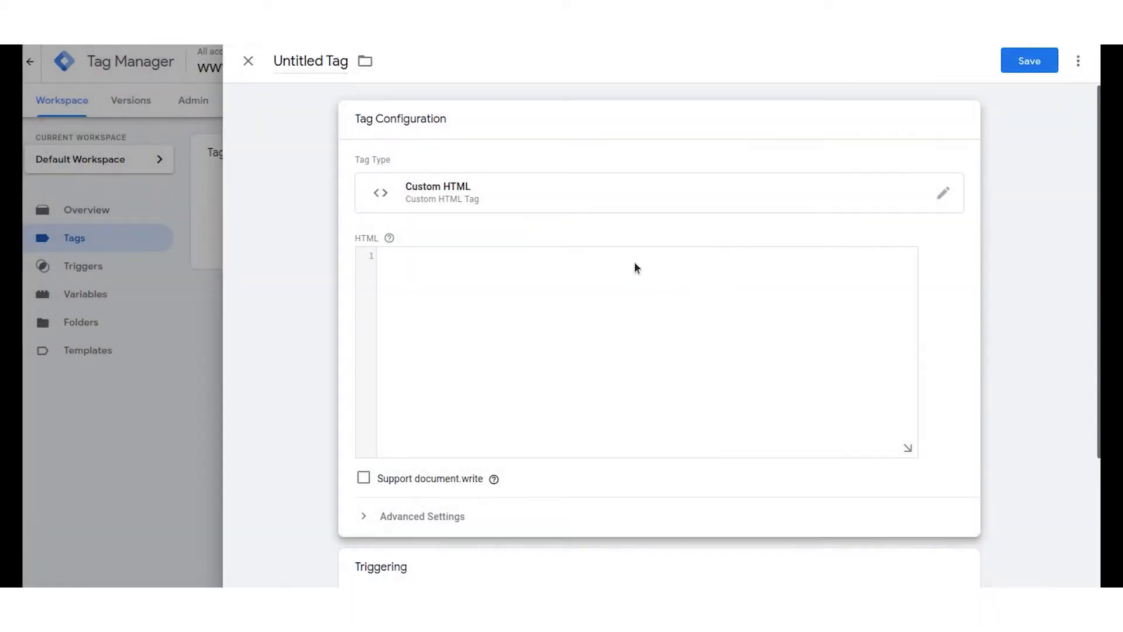
{"action": "key", "text": "ctrl+v"}
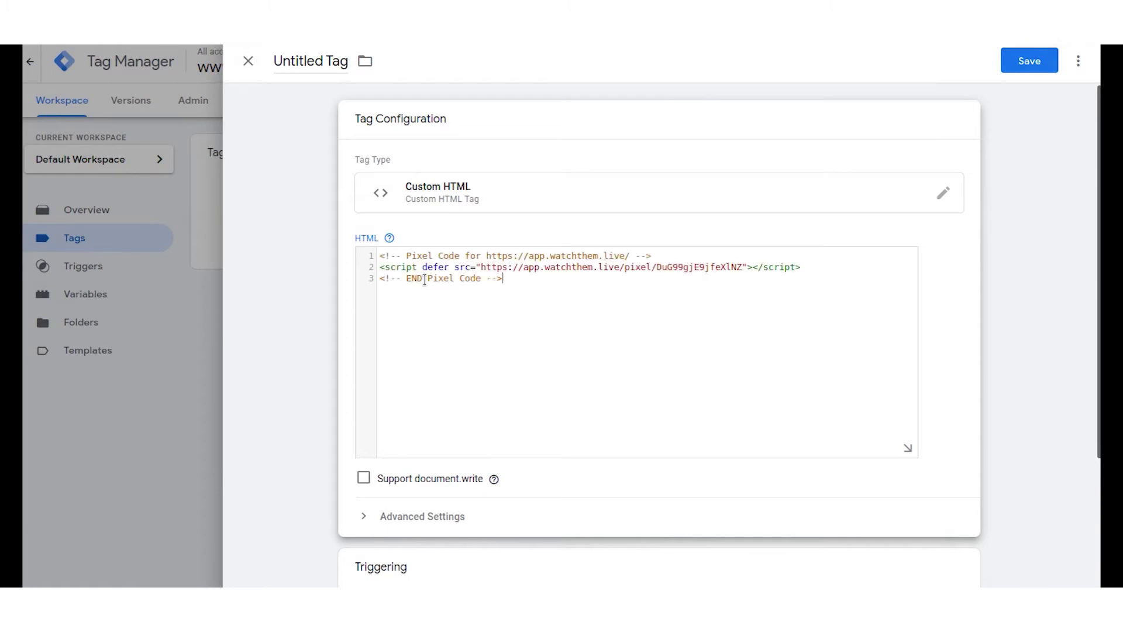
Add the All Pages page-view trigger to the tag.
{"action": "scroll", "coordinate": [430, 296], "scroll_direction": "down", "scroll_amount": 3}
{"action": "left_click", "coordinate": [458, 412]}
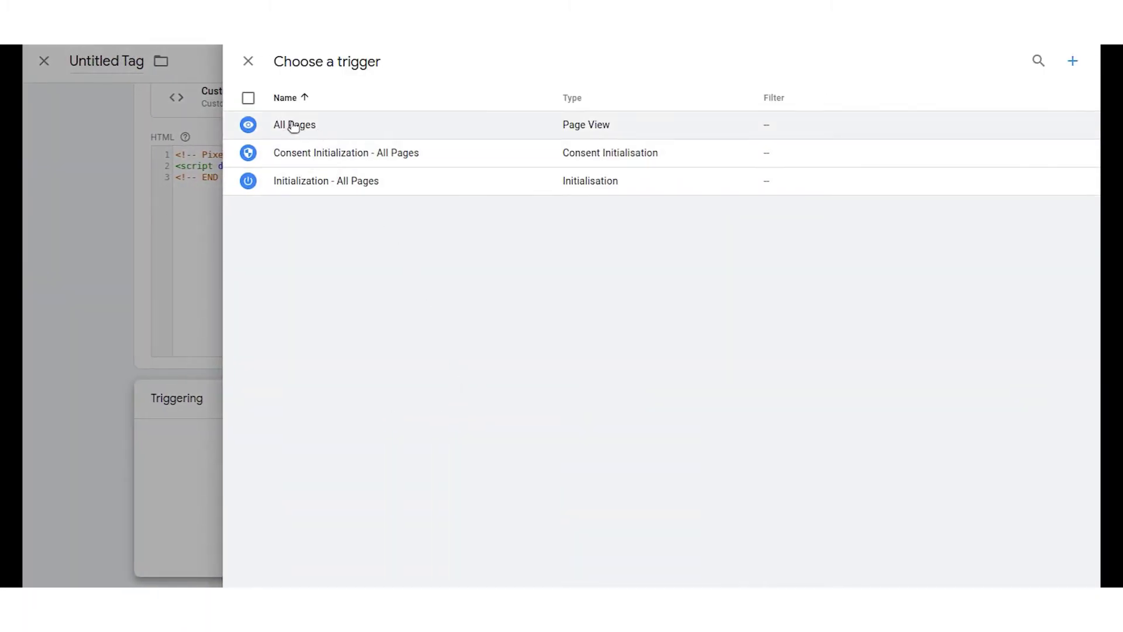
{"action": "left_click", "coordinate": [290, 123]}
{"action": "scroll", "coordinate": [637, 306], "scroll_direction": "down", "scroll_amount": 1}
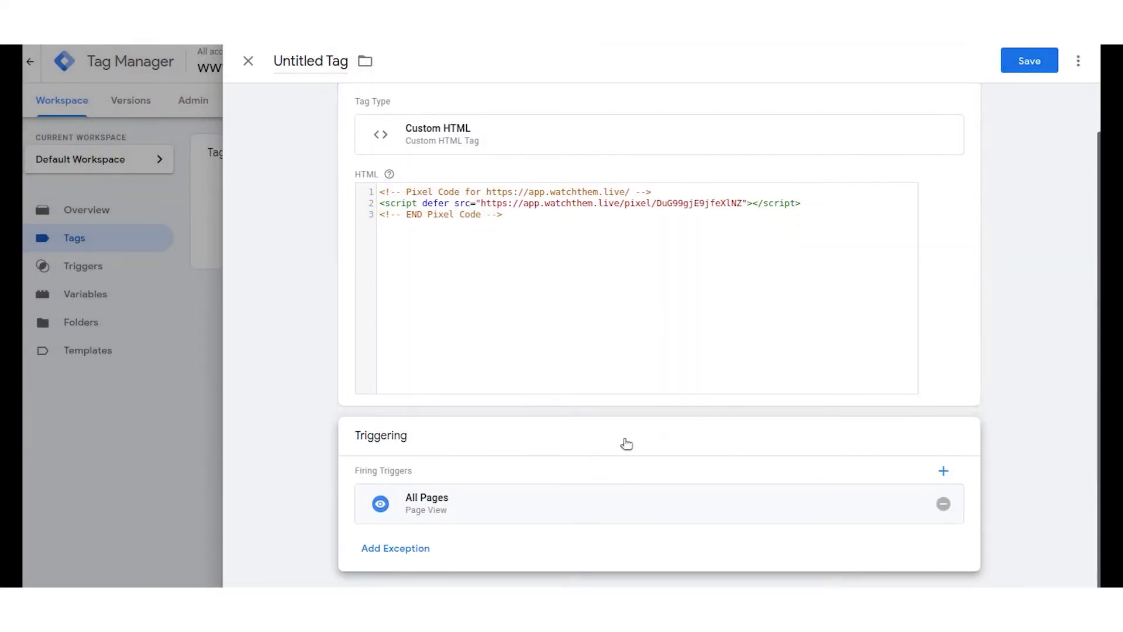
Save the tag under the name watchThem.
{"action": "scroll", "coordinate": [828, 211], "scroll_direction": "up", "scroll_amount": 1}
{"action": "left_click", "coordinate": [1025, 62]}
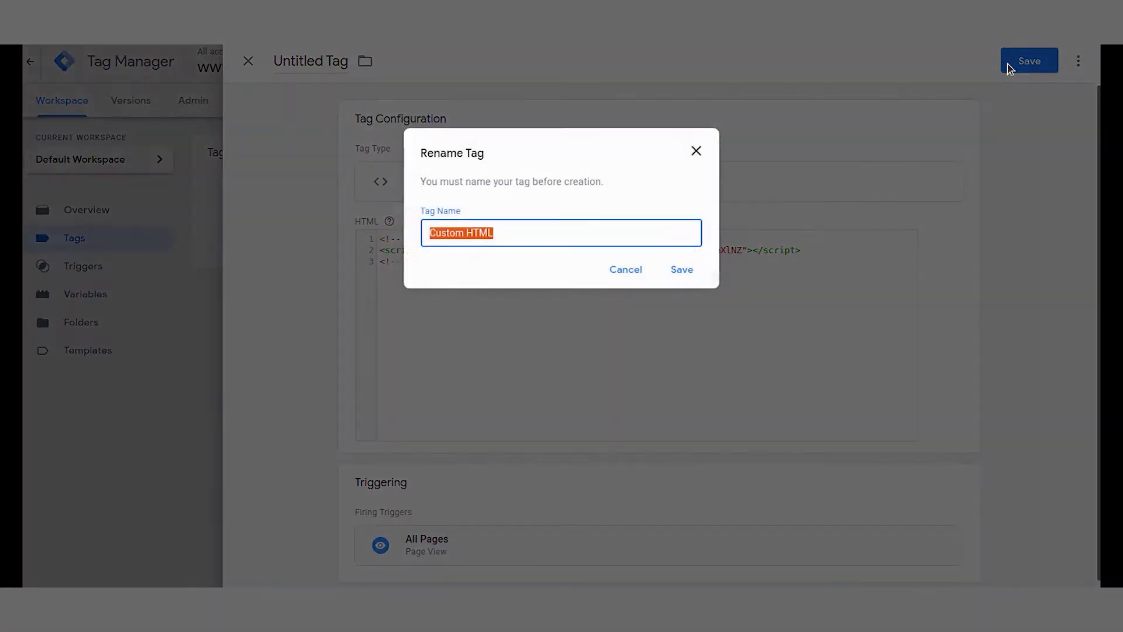
{"action": "type", "text": "watchThem"}
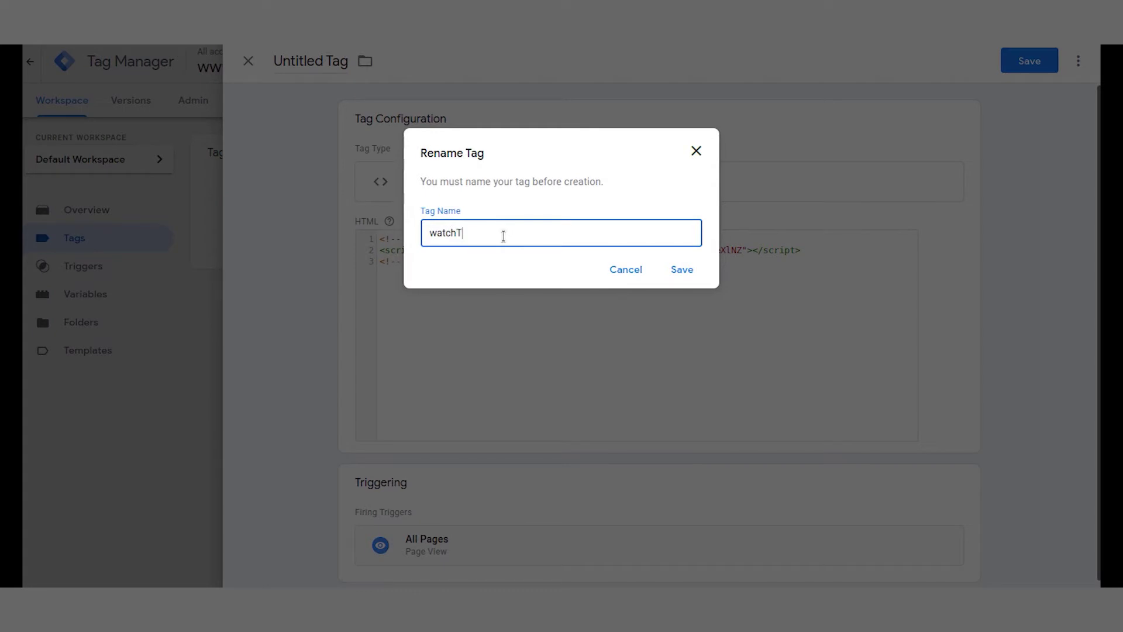
{"action": "left_click", "coordinate": [680, 270]}
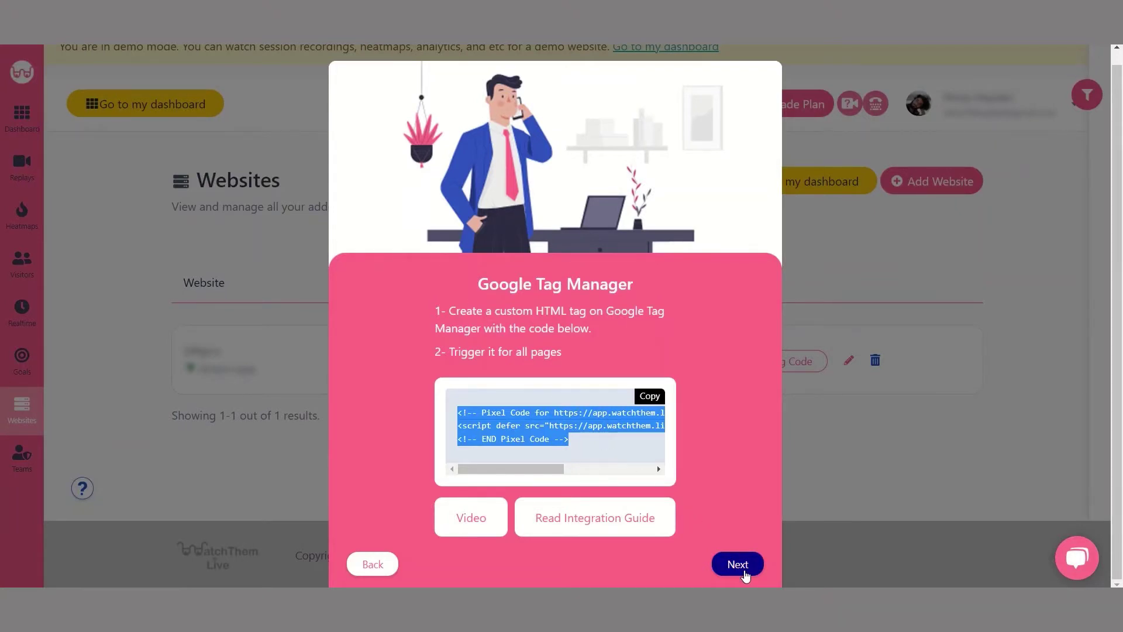
Switch back to WatchThemLive, verify the Google Tag Manager installation and close the verification window.
{"action": "left_click", "coordinate": [743, 569]}
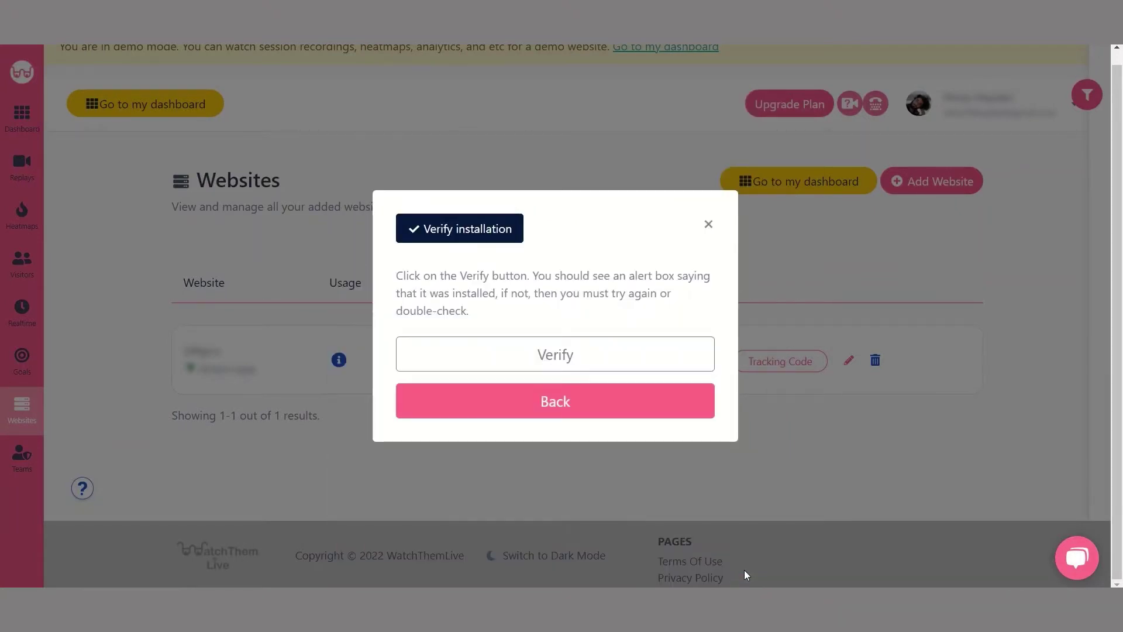
{"action": "left_click", "coordinate": [556, 354]}
{"action": "left_click_drag", "start_coordinate": [233, 35], "coordinate": [554, 126]}
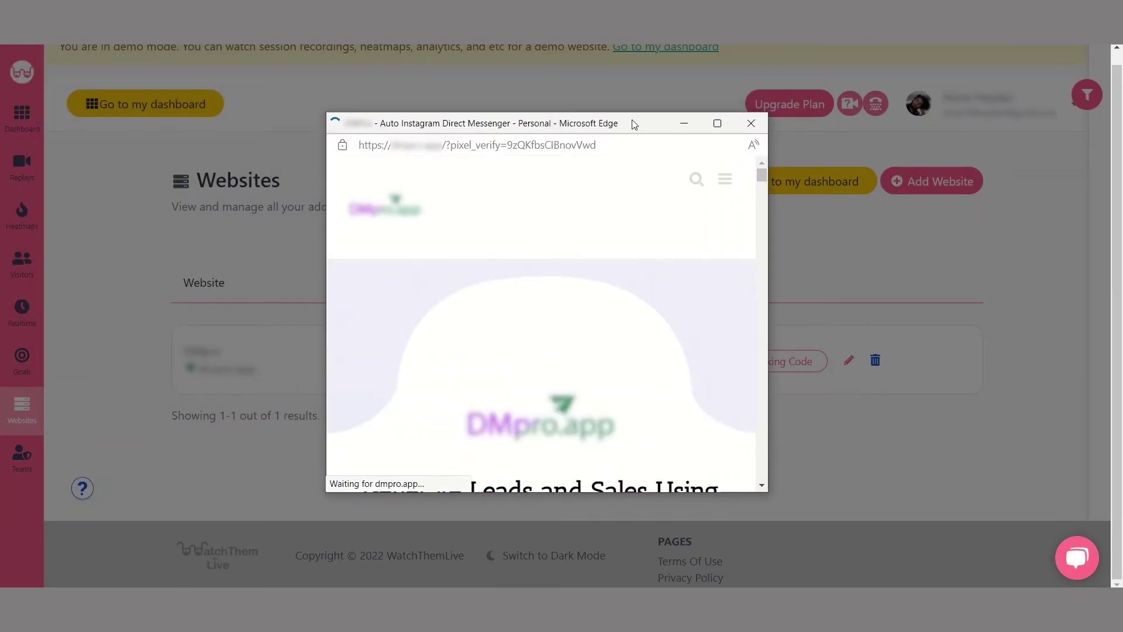
{"action": "left_click", "coordinate": [751, 123]}
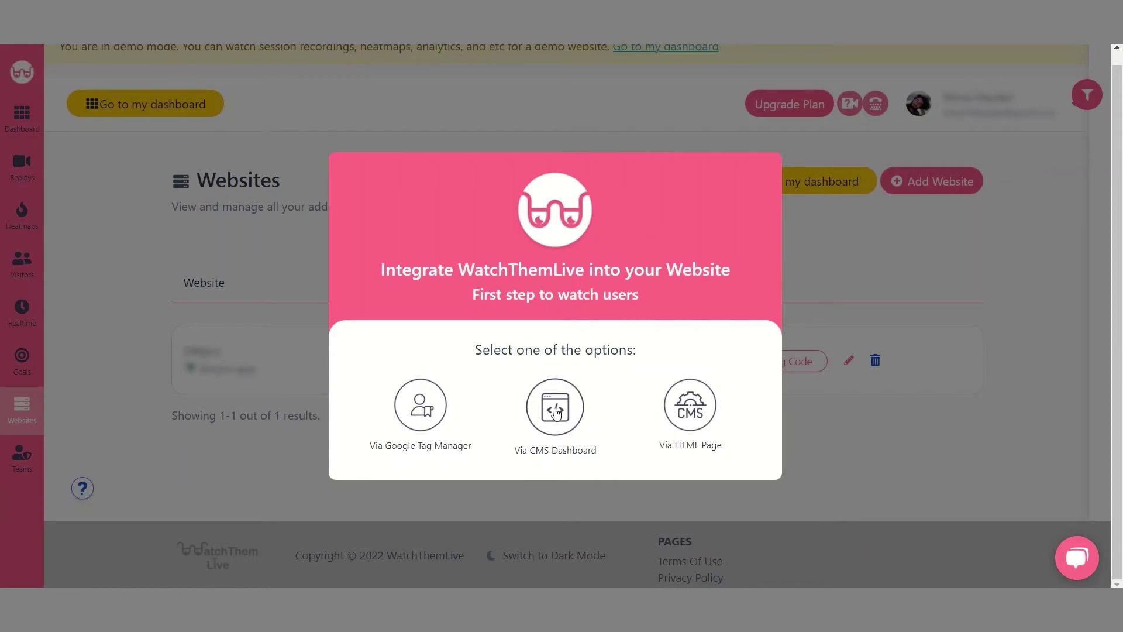
Choose integration via CMS Dashboard for WordPress and copy its pixel code.
{"action": "left_click", "coordinate": [556, 414]}
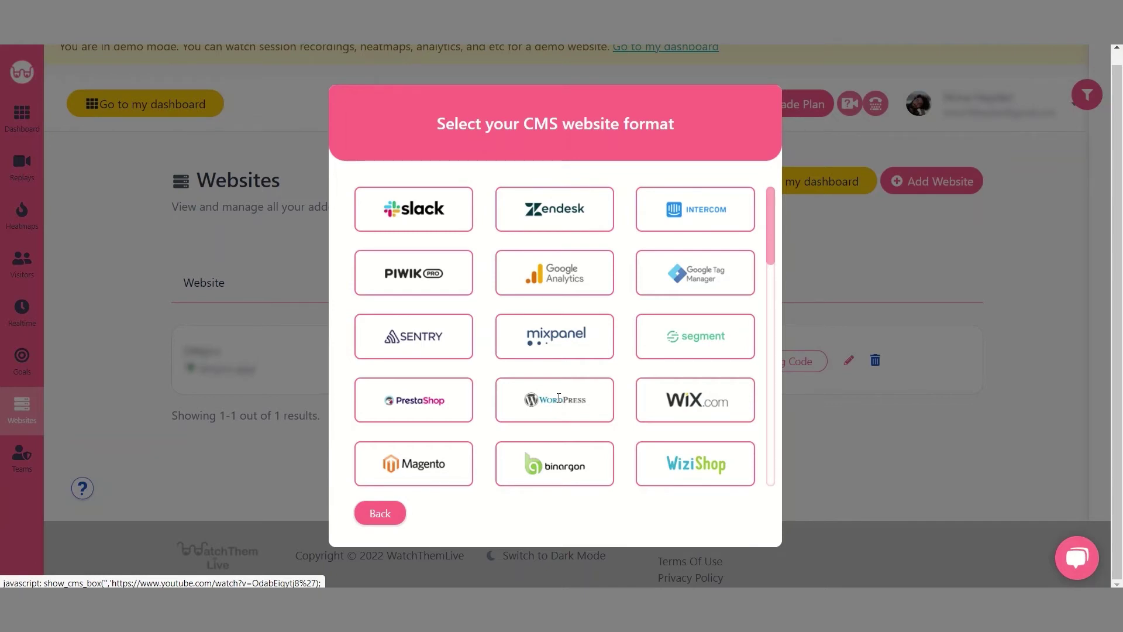
{"action": "left_click", "coordinate": [559, 397]}
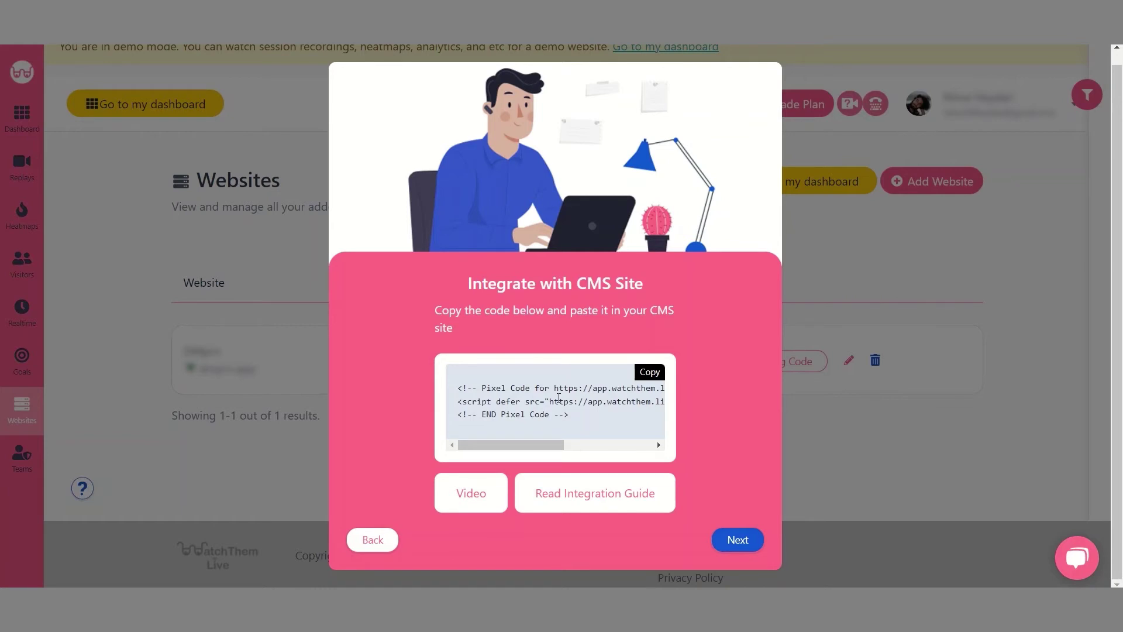
{"action": "left_click", "coordinate": [649, 373]}
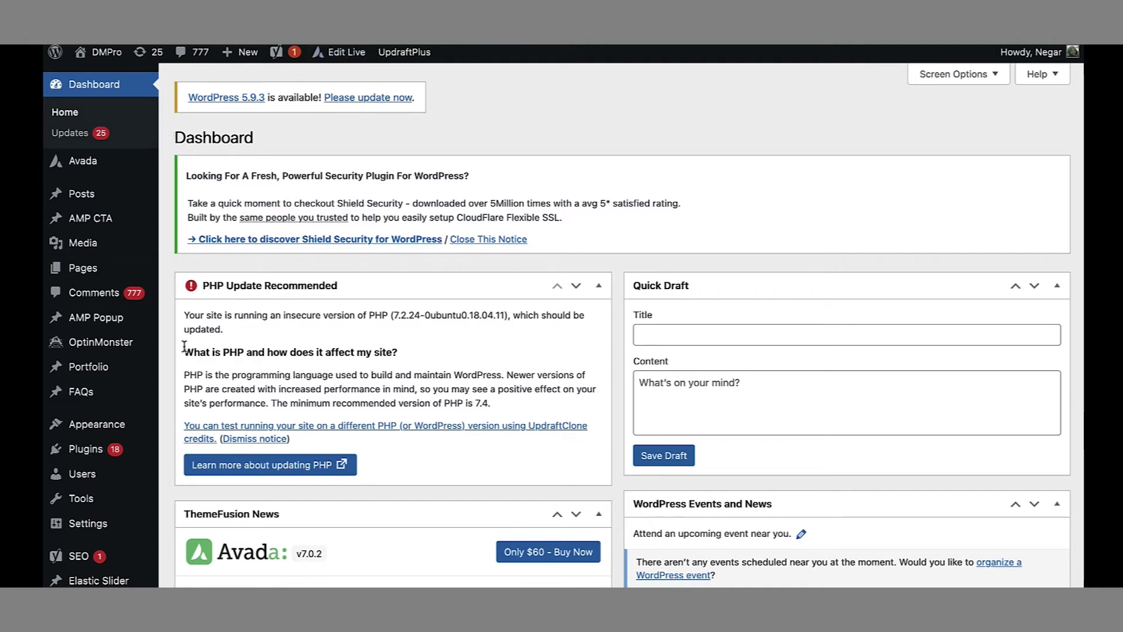
In WordPress, append the copied pixel code to the header scripts in the Insert Headers and Footers settings and save them.
{"action": "mouse_move", "coordinate": [127, 530]}
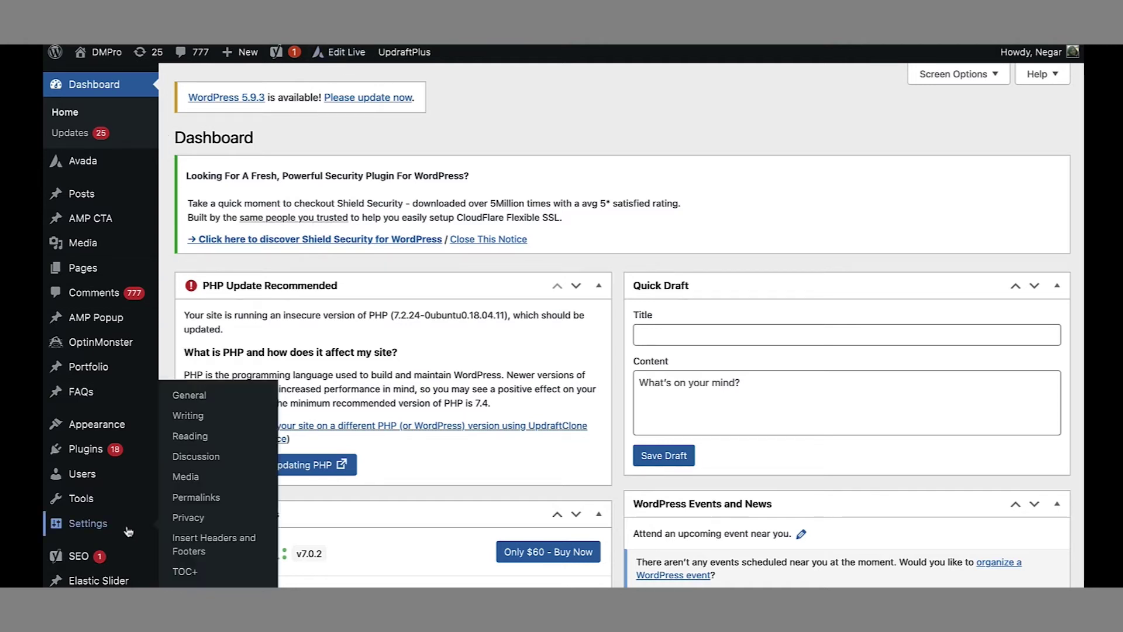
{"action": "left_click", "coordinate": [214, 543]}
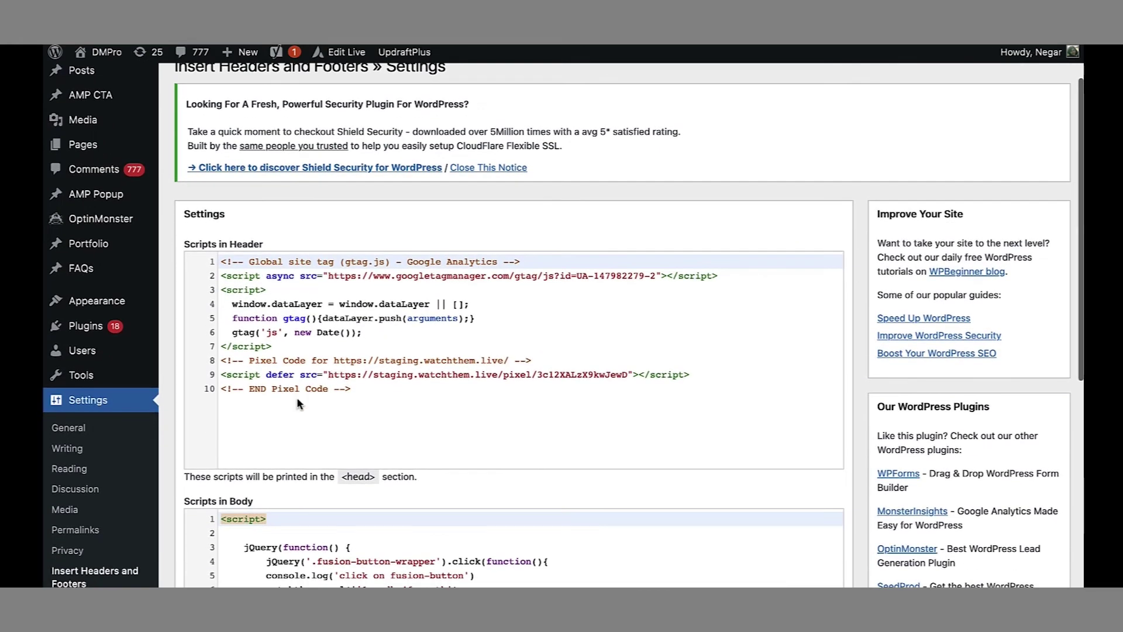
{"action": "left_click", "coordinate": [298, 403]}
{"action": "key", "text": "Return"}
{"action": "key", "text": "Return"}
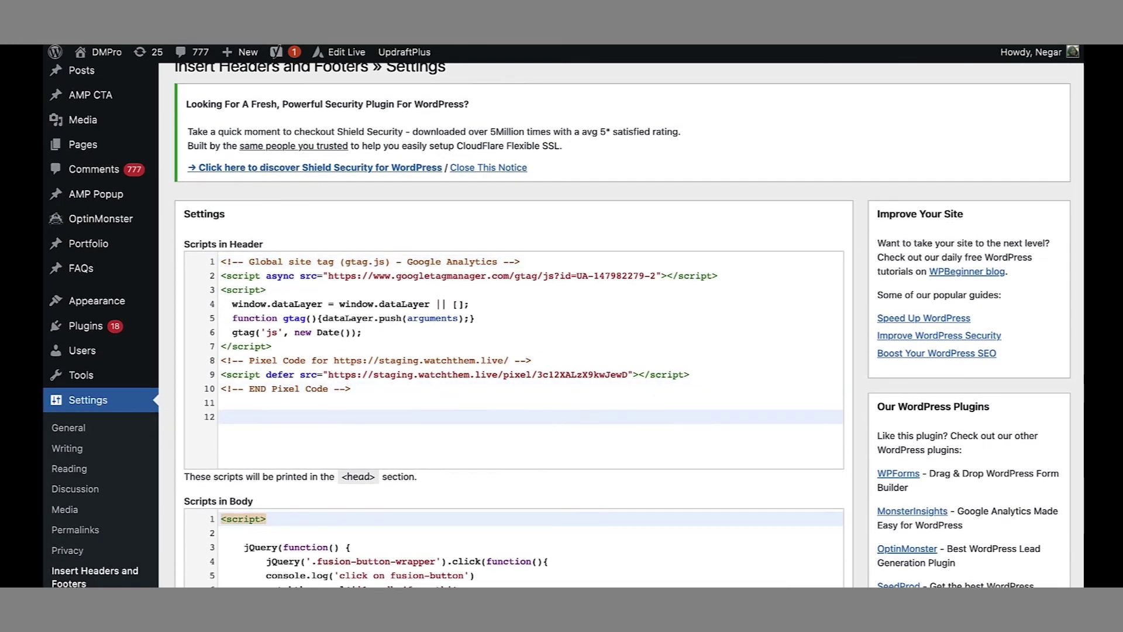
{"action": "key", "text": "ctrl+v"}
{"action": "scroll", "coordinate": [514, 322], "scroll_direction": "down", "scroll_amount": 9}
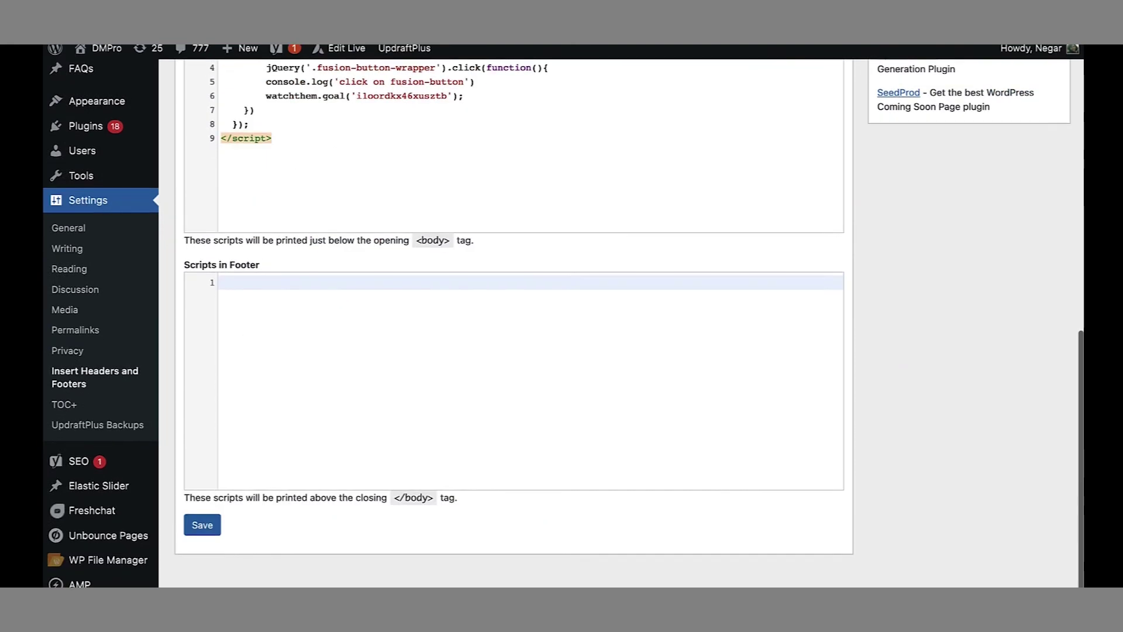
{"action": "left_click", "coordinate": [203, 525]}
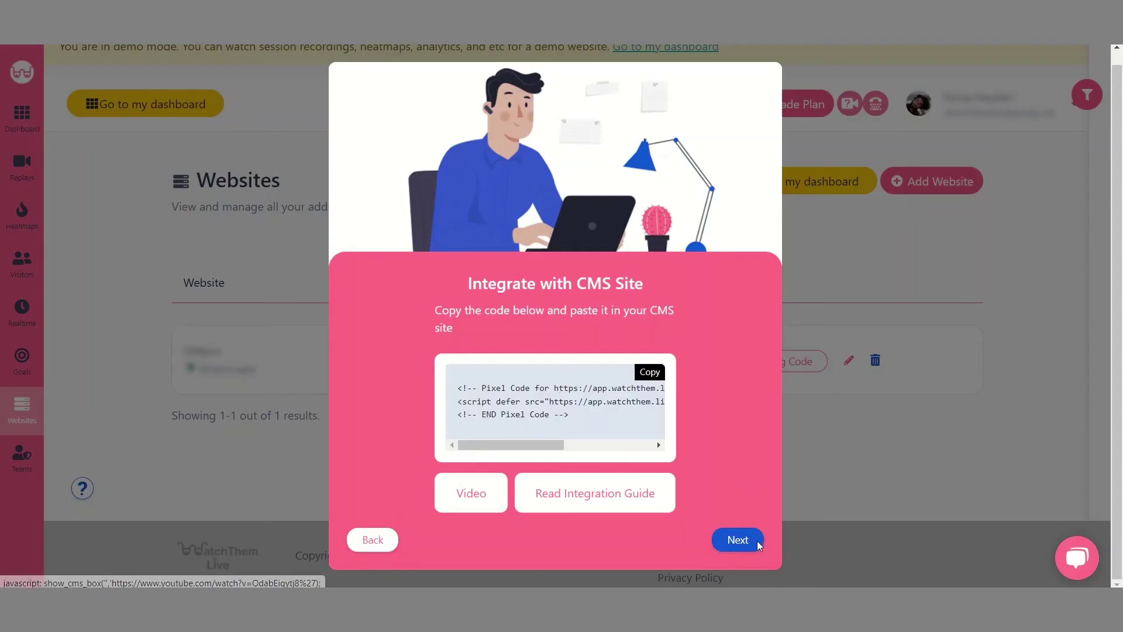
Switch back to WatchThemLive, verify the CMS installation, and copy the pixel code for integration via HTML Page.
{"action": "left_click", "coordinate": [736, 541]}
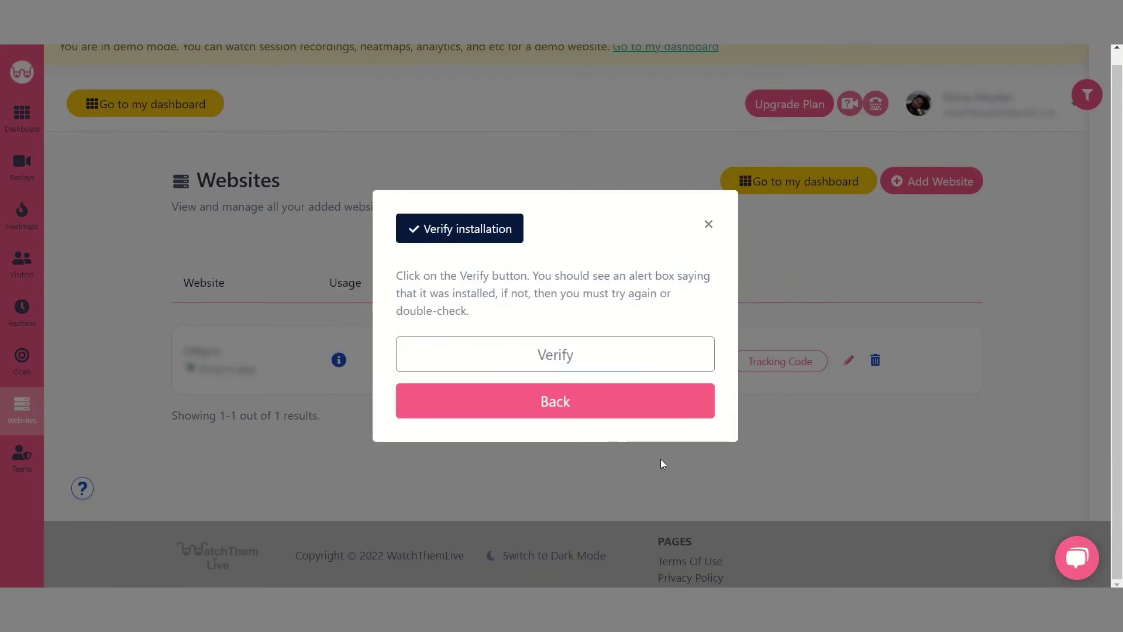
{"action": "left_click", "coordinate": [556, 356]}
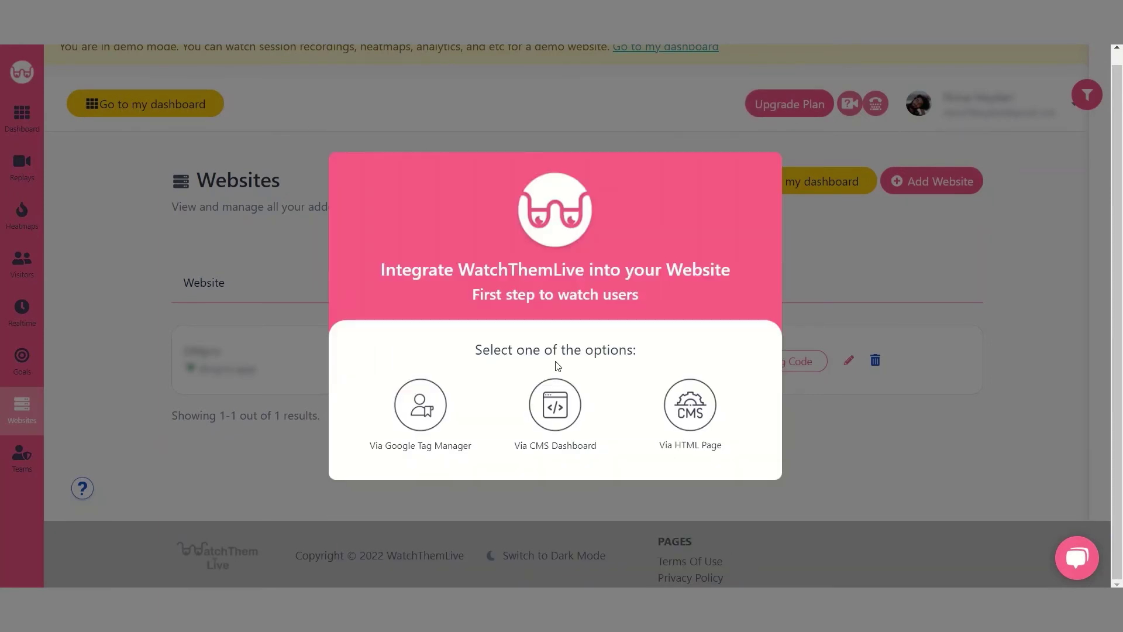
{"action": "left_click", "coordinate": [695, 420]}
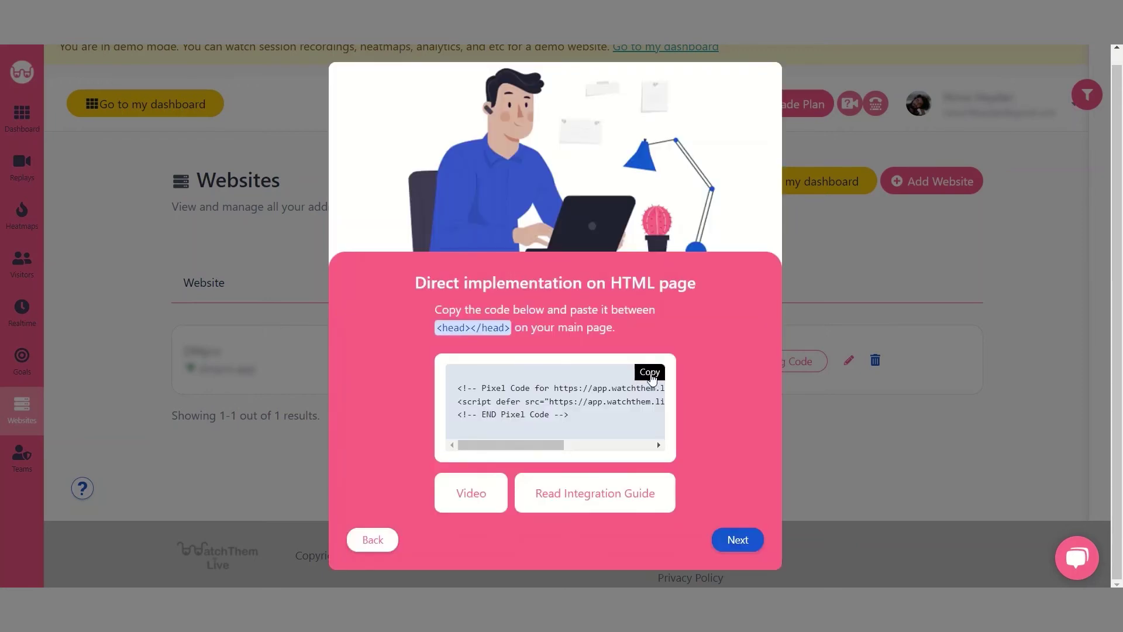
{"action": "left_click", "coordinate": [650, 374]}
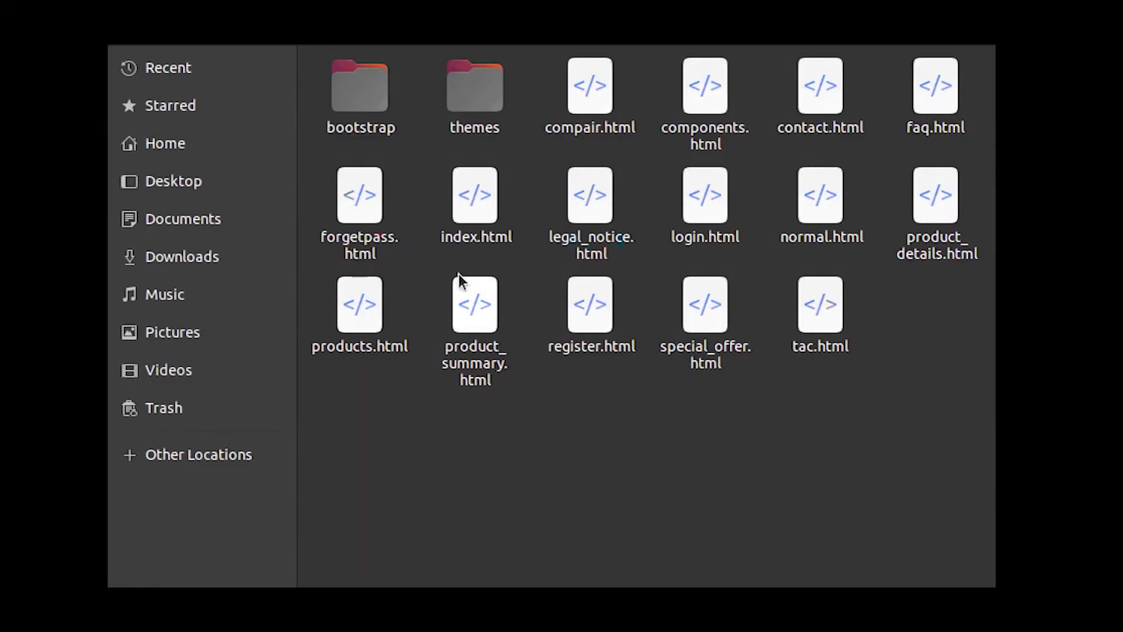
Open the website folder's index.html file in Text Editor.
{"action": "right_click", "coordinate": [486, 222]}
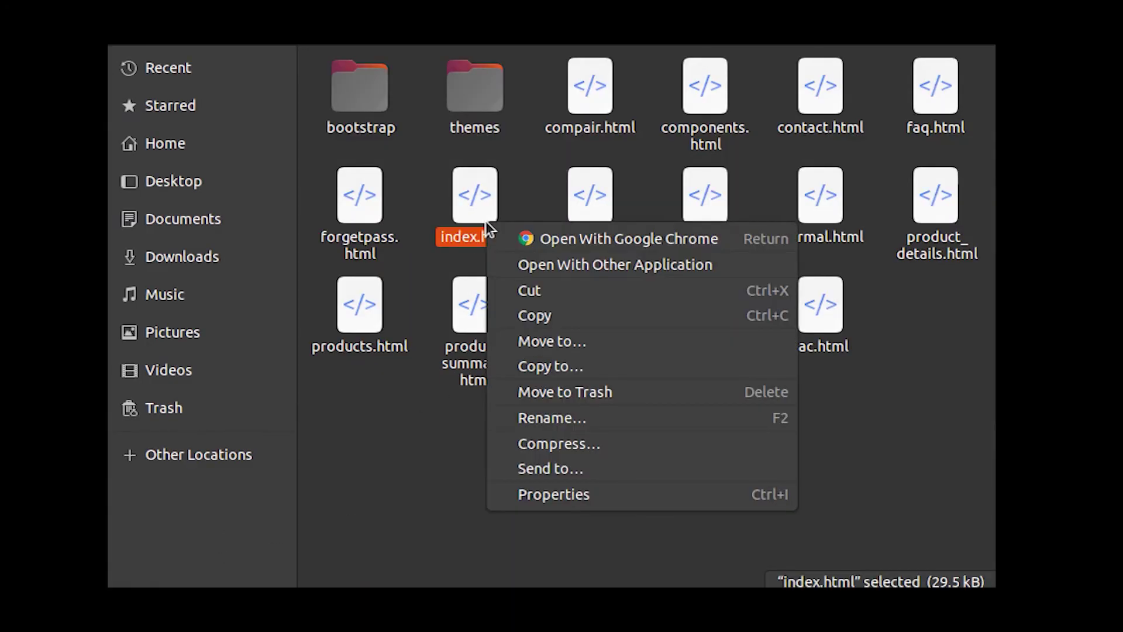
{"action": "left_click", "coordinate": [515, 258]}
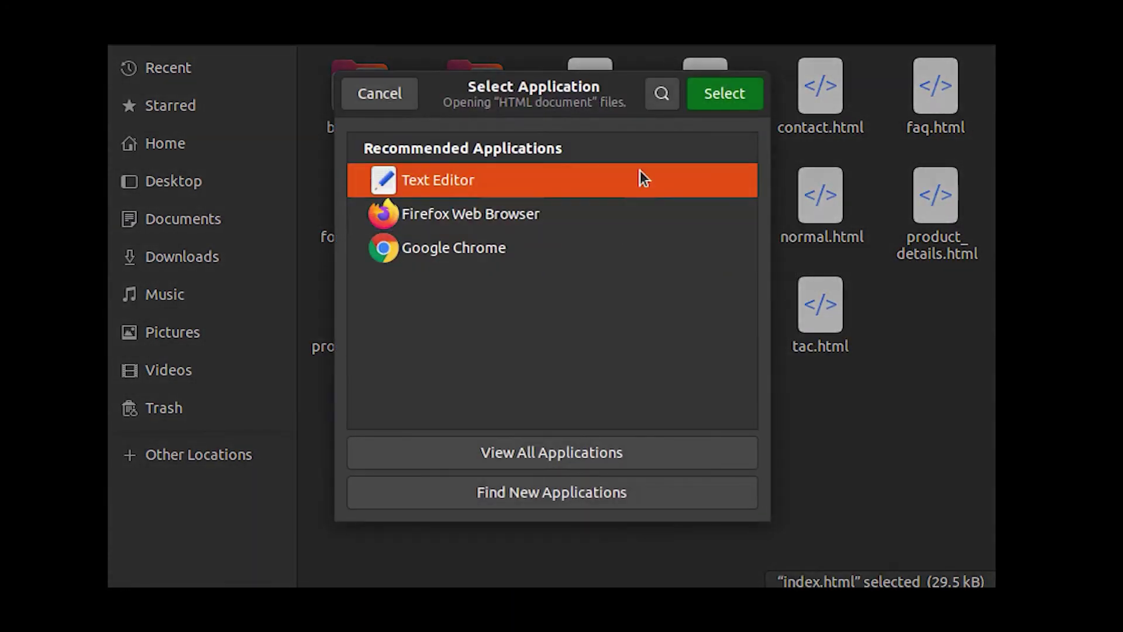
{"action": "left_click", "coordinate": [705, 94]}
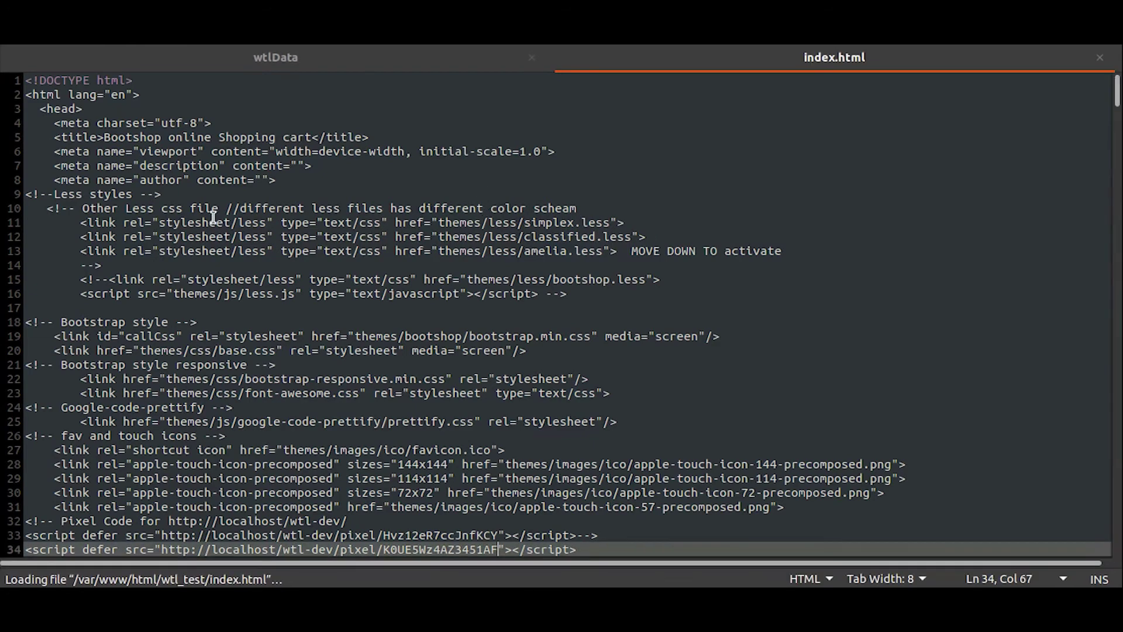
Paste the pixel code on a new line below the opening head tag of index.html and verify the installation in WatchThemLive.
{"action": "left_click", "coordinate": [76, 117]}
{"action": "left_click", "coordinate": [24, 139]}
{"action": "left_click", "coordinate": [34, 124]}
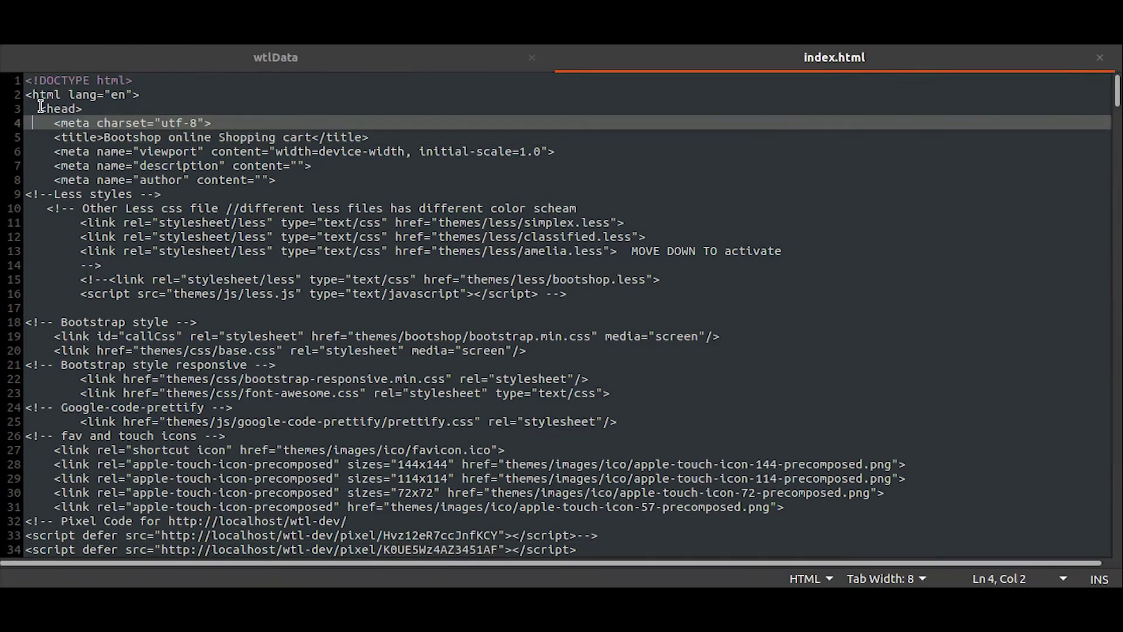
{"action": "left_click", "coordinate": [82, 110]}
{"action": "left_click", "coordinate": [109, 106]}
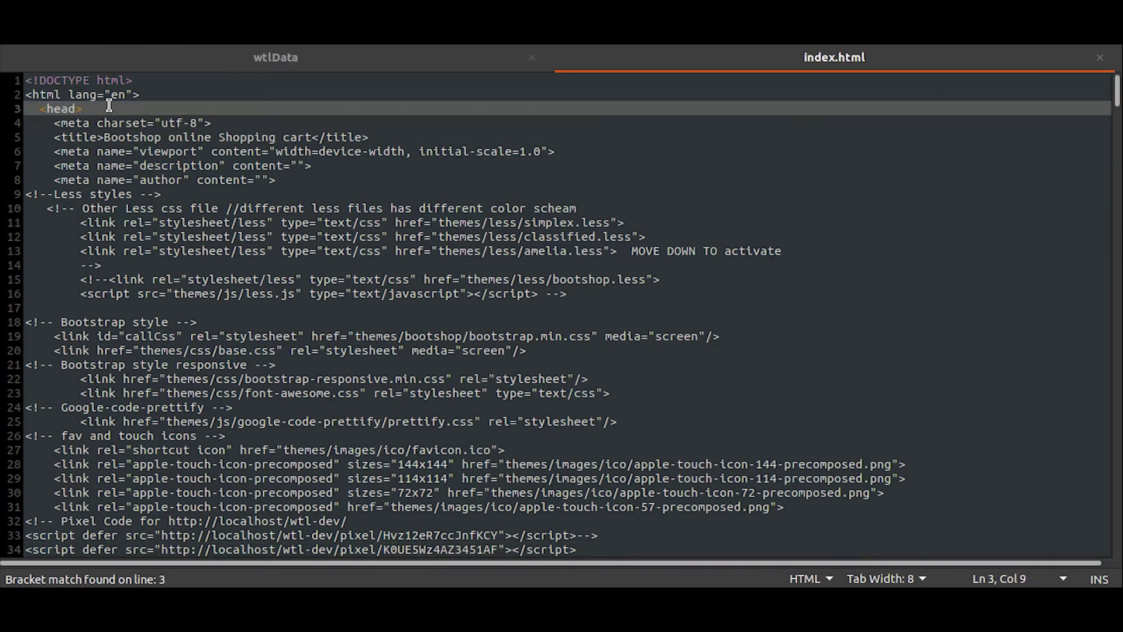
{"action": "key", "text": "Return"}
{"action": "key", "text": "ctrl+v"}
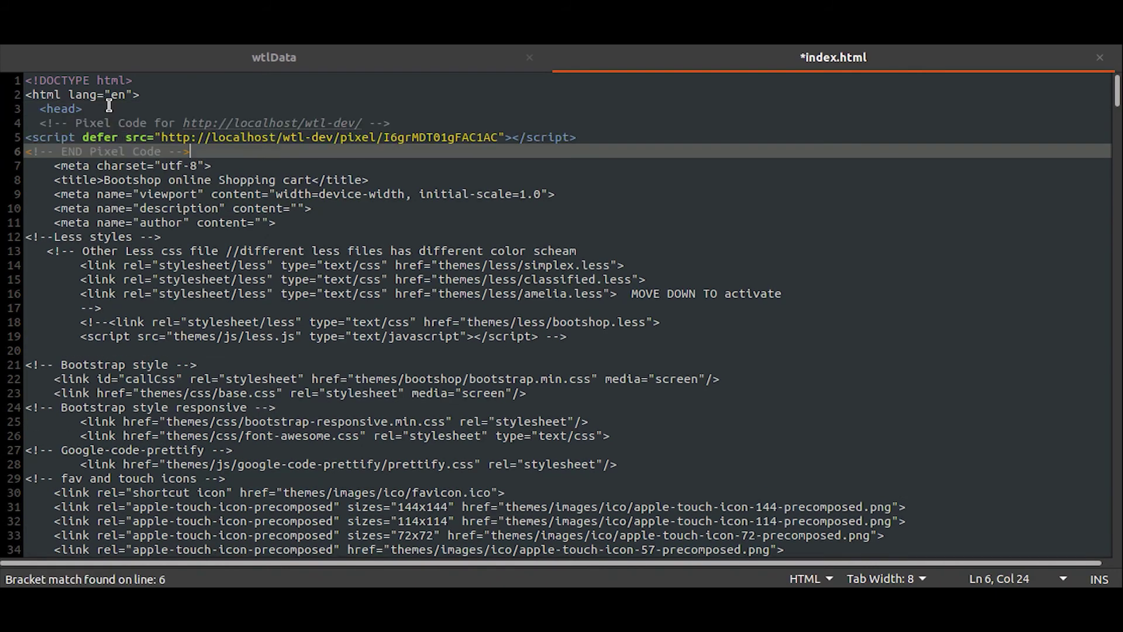
{"action": "left_click_drag", "start_coordinate": [196, 152], "coordinate": [25, 123]}
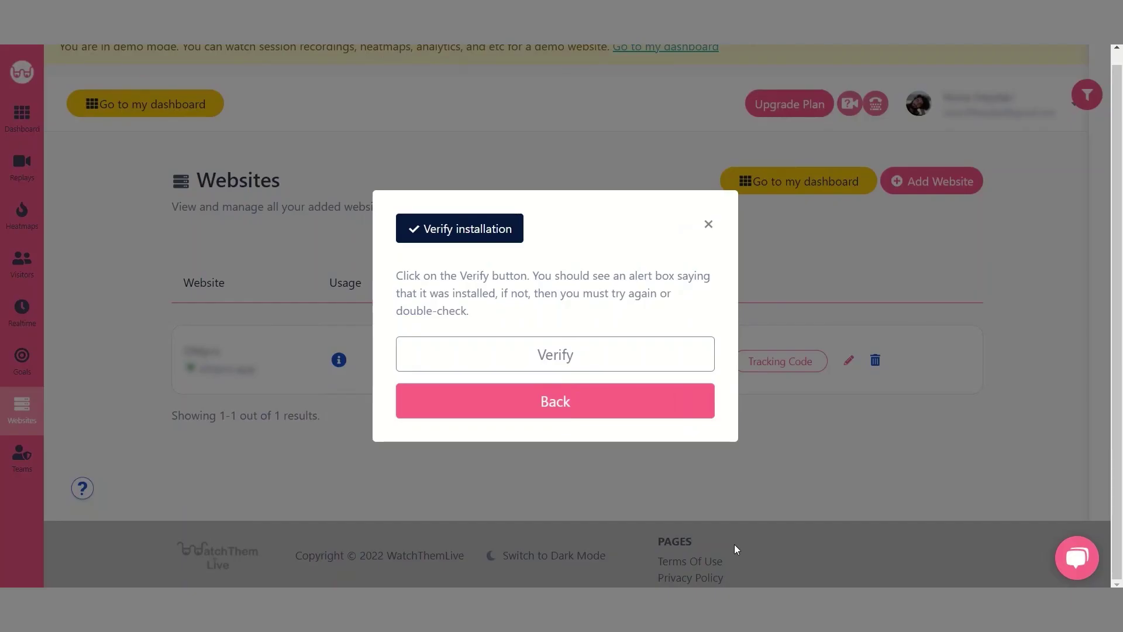
{"action": "left_click", "coordinate": [556, 356]}
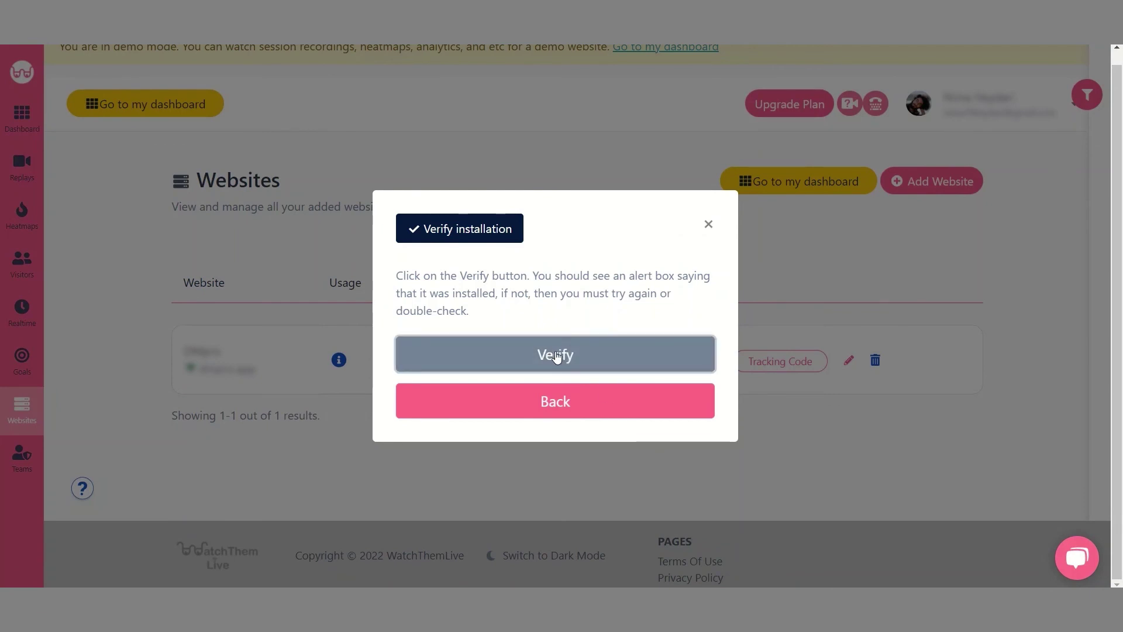